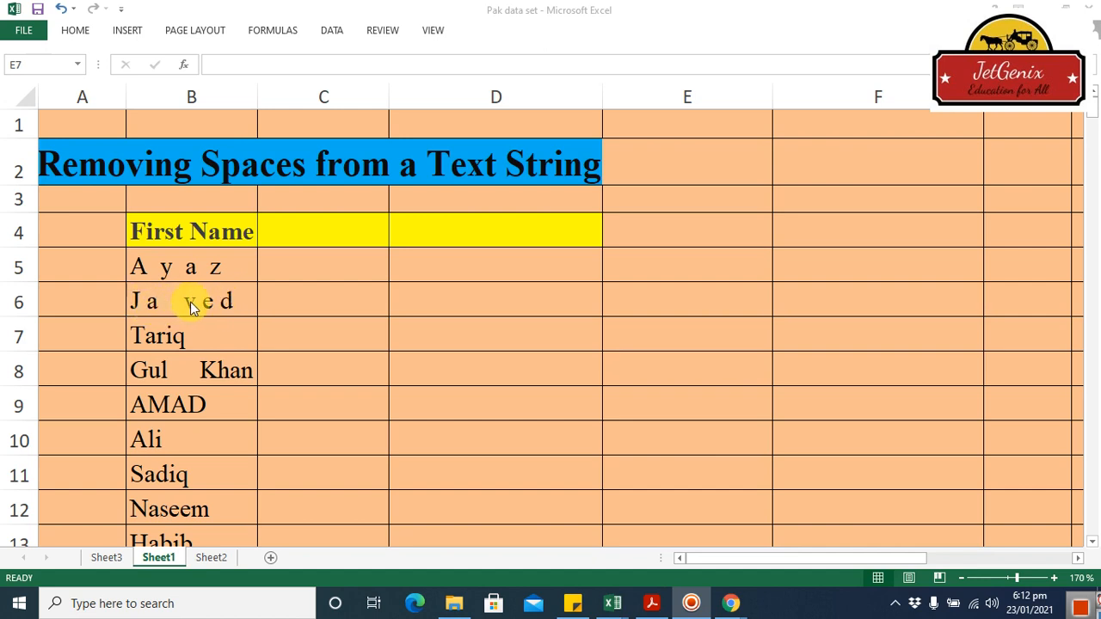
Enter a TRIM formula in cell C5 that removes the extra spaces from the name in B5
left_click(304, 269)
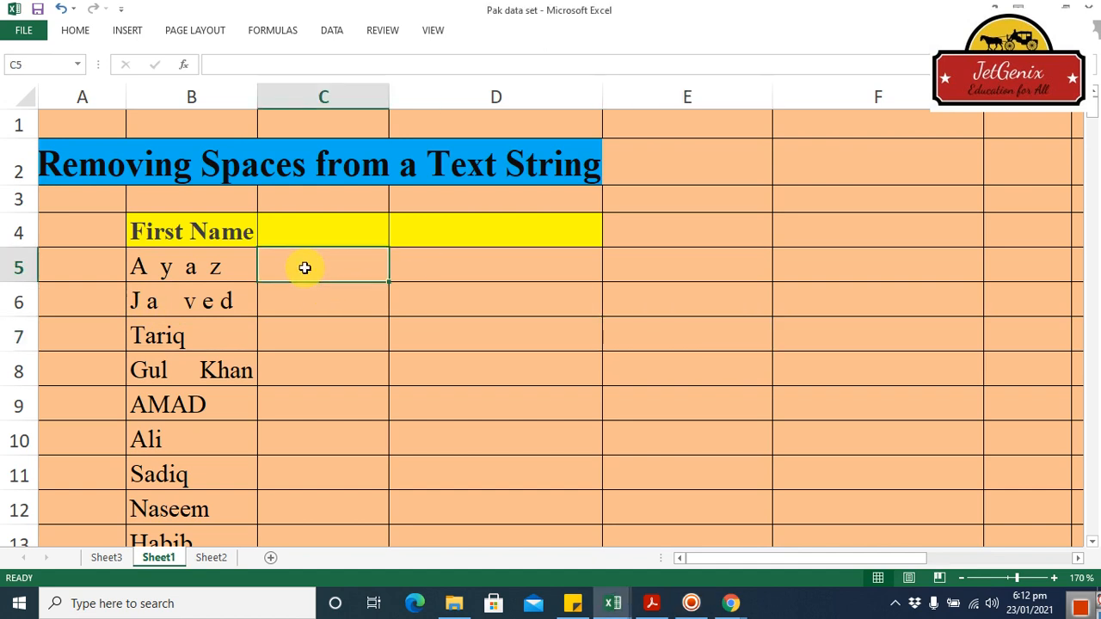
type("=")
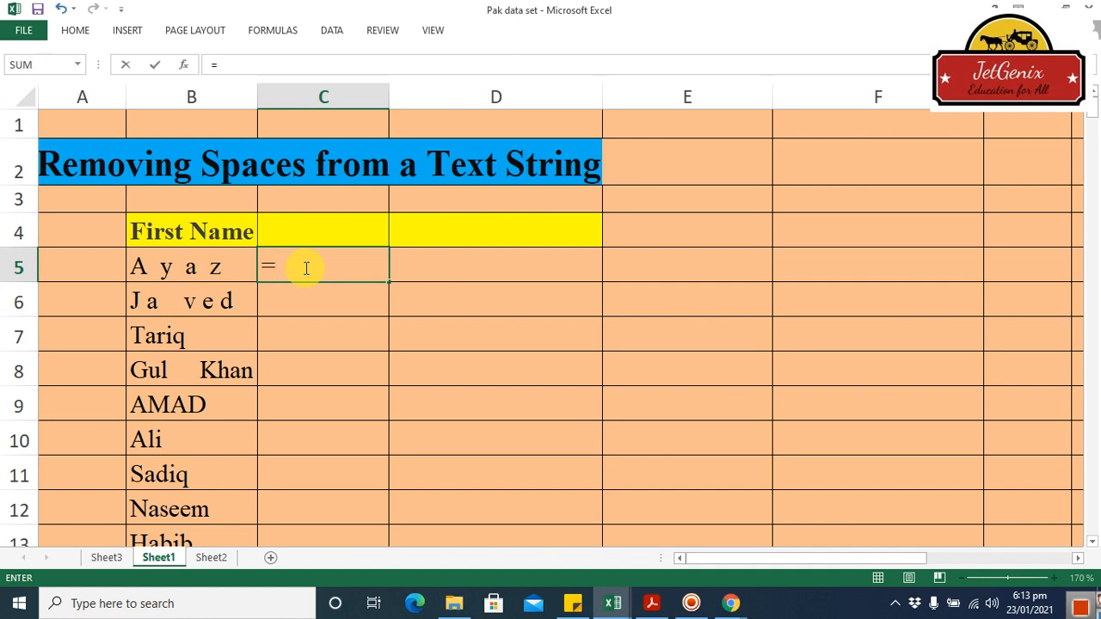
type("tri")
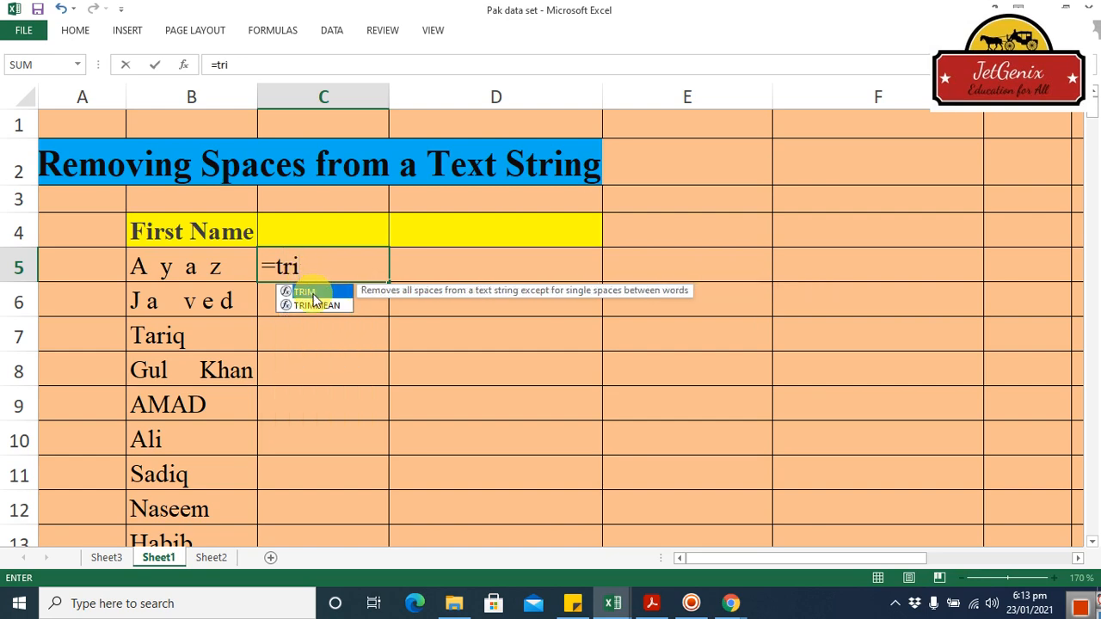
double_click(313, 293)
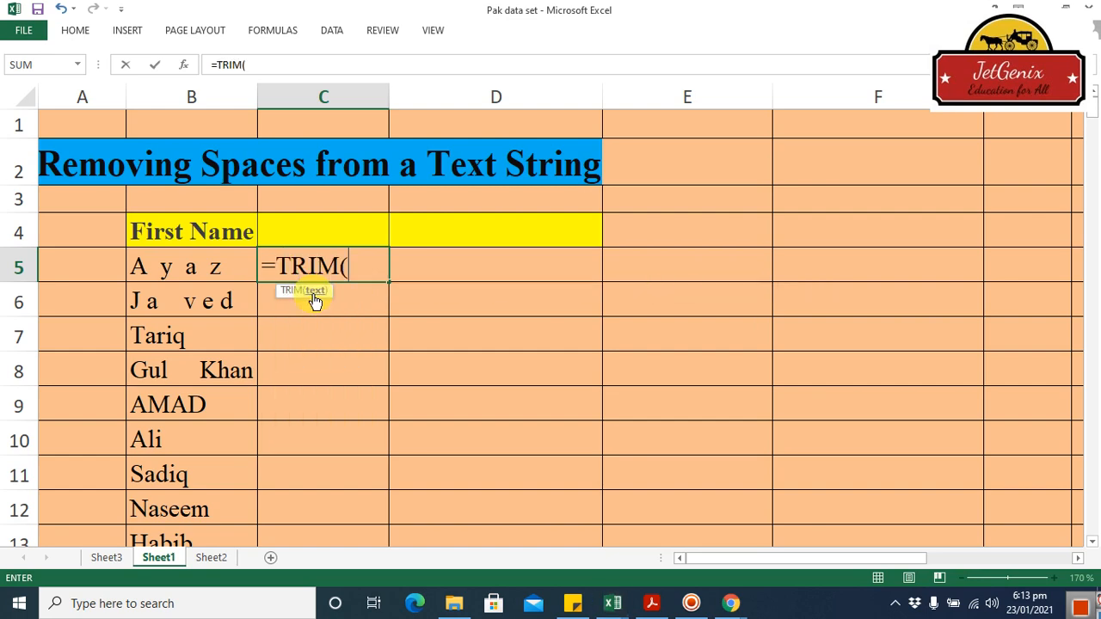
left_click(196, 271)
key("Return")
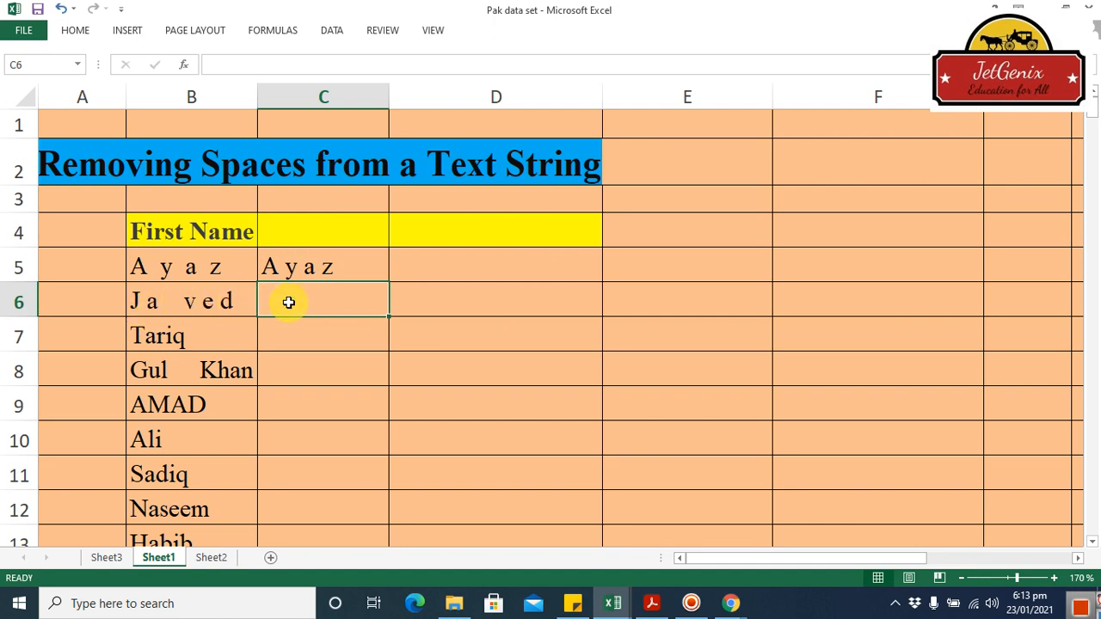
Enter the formula =TRIM(B6) in cell C6 to strip the extra spaces from the second name
type("=s")
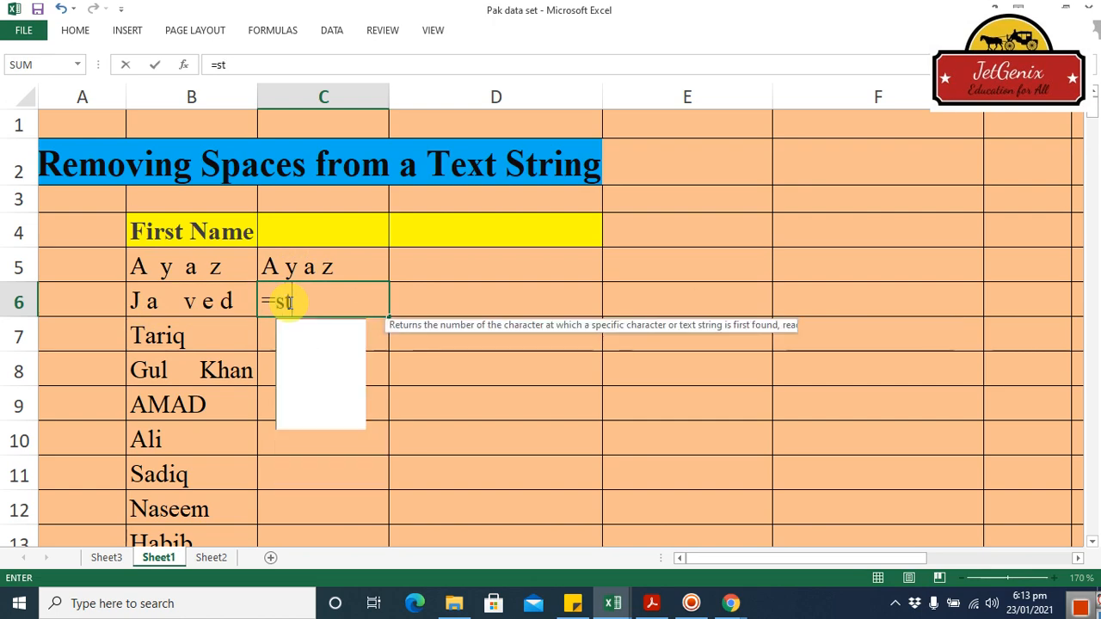
key("BackSpace")
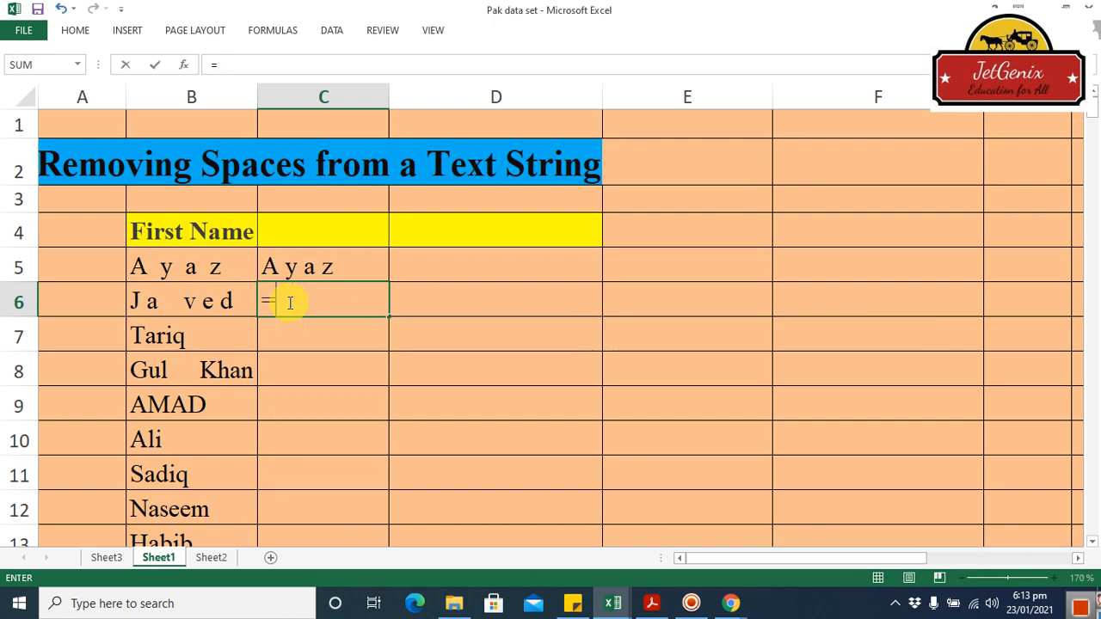
type("trim")
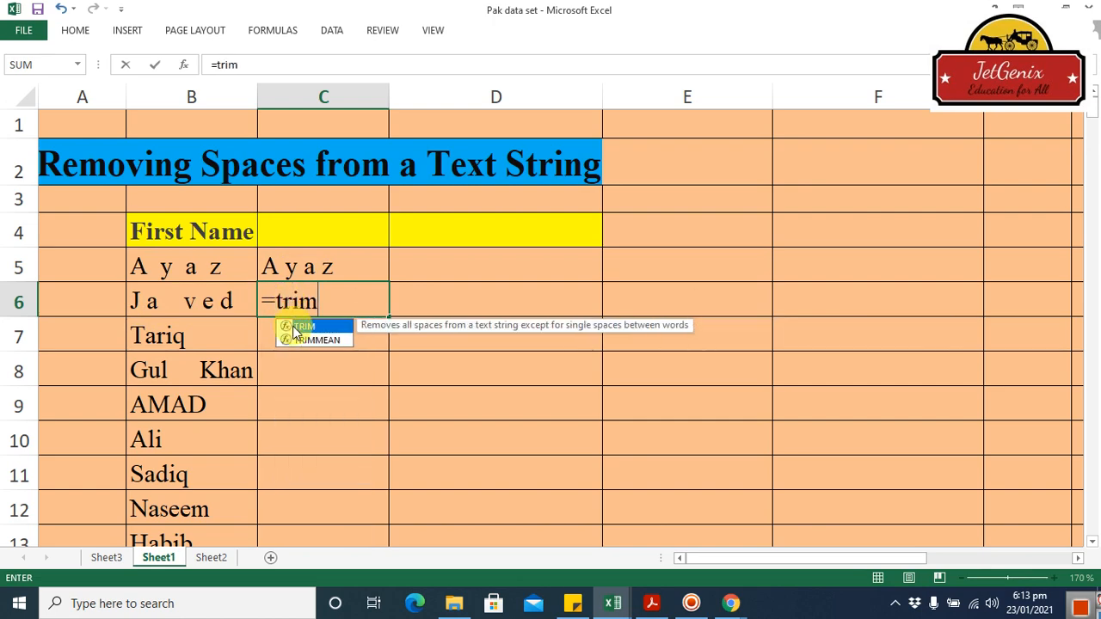
double_click(305, 327)
left_click(197, 301)
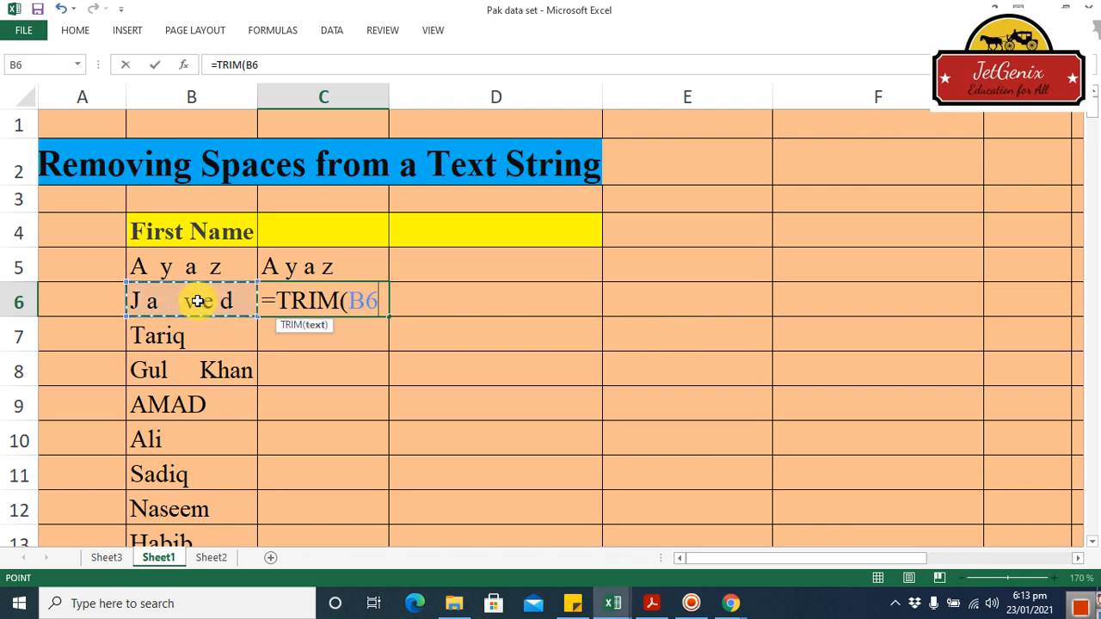
key("Return")
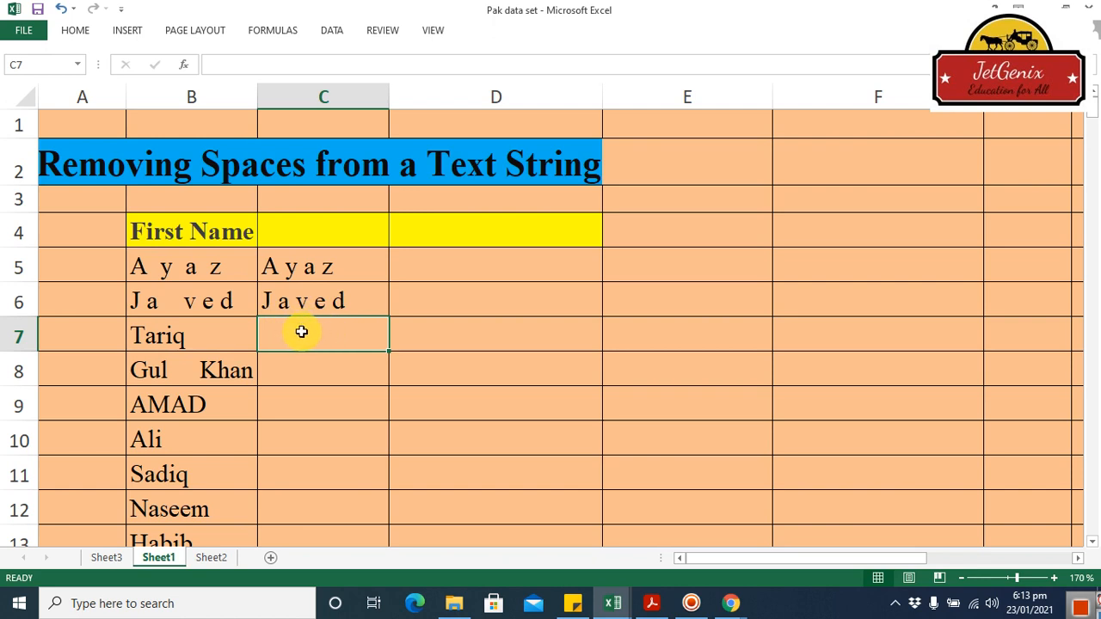
Insert several extra spaces in the middle of the uppercase name in cell B9
left_click(173, 405)
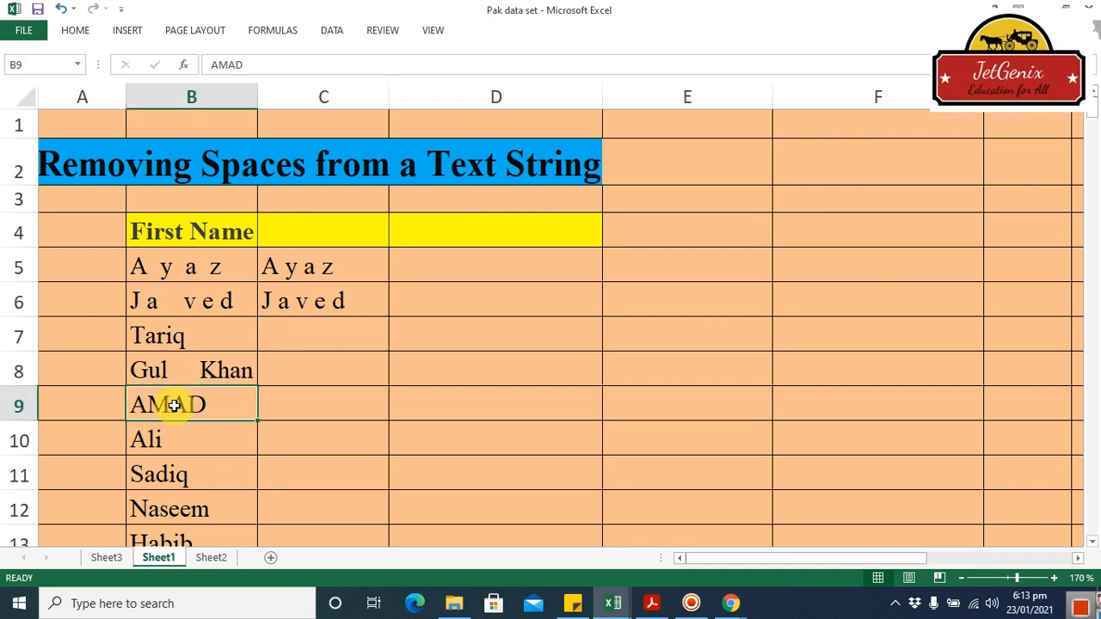
double_click(172, 406)
key("Return")
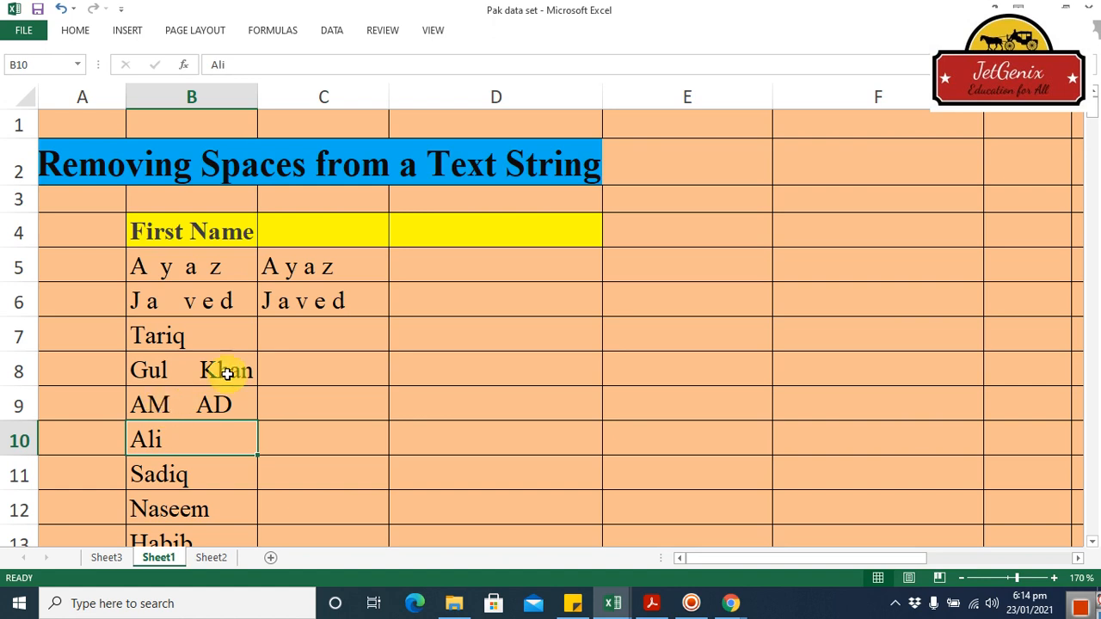
Enter the nested formula =LOWER(TRIM(B9)) in cell C9 to trim the name and convert it to lowercase
left_click(321, 410)
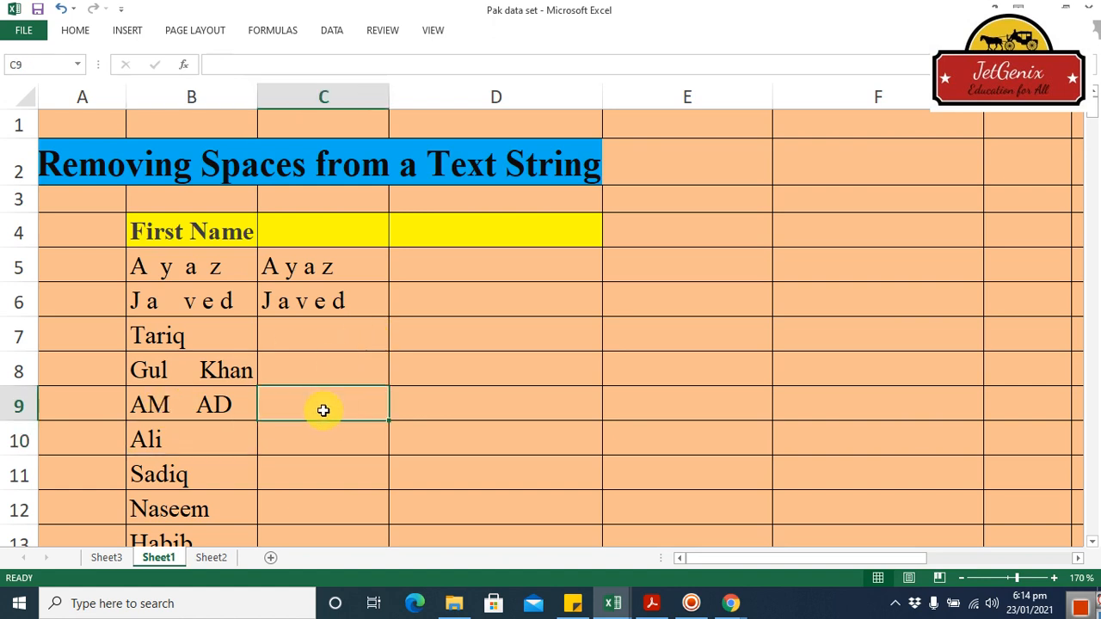
type("=")
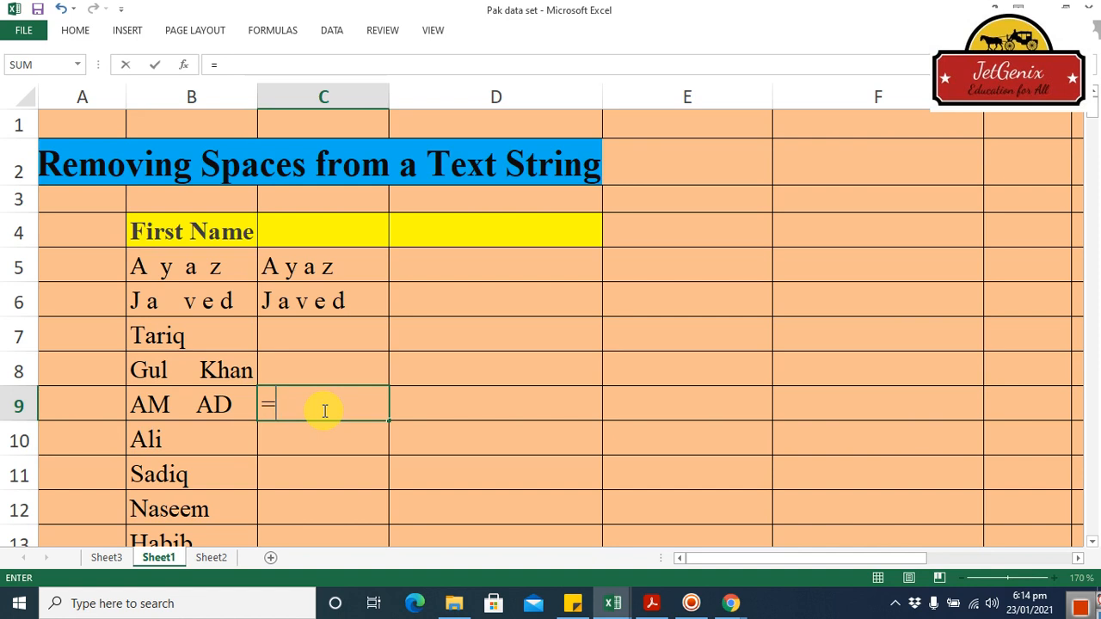
type("low")
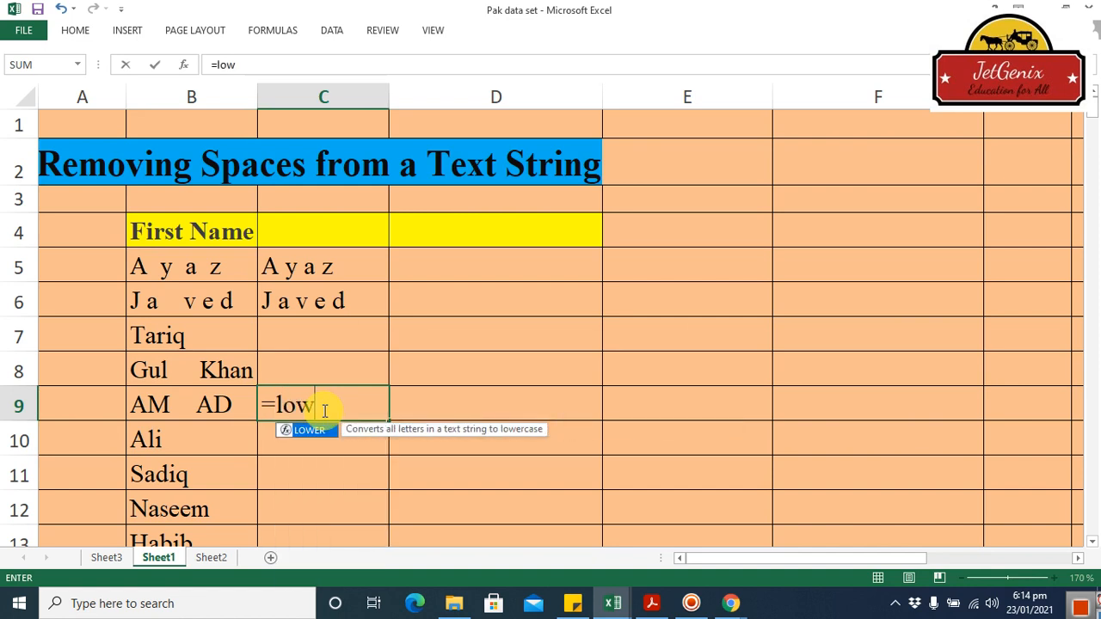
double_click(319, 430)
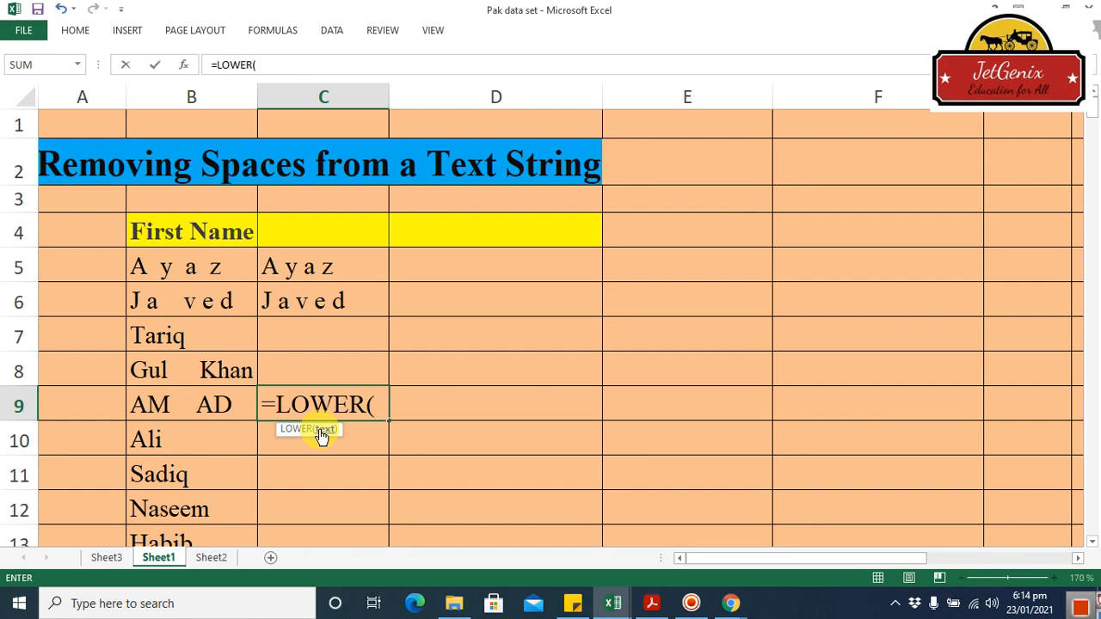
type("tri")
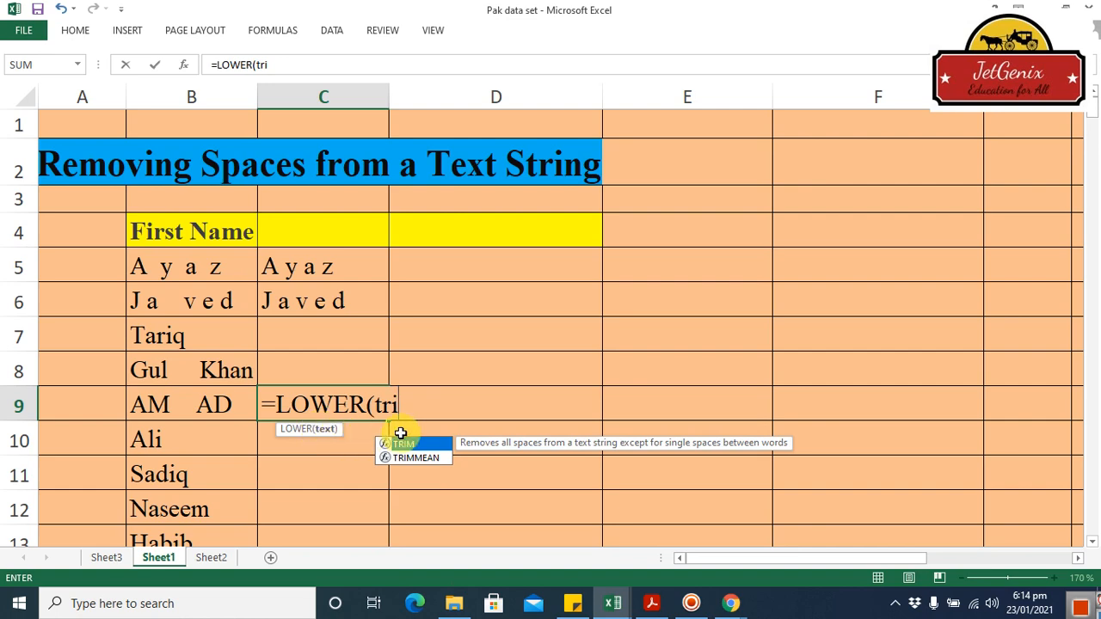
double_click(414, 446)
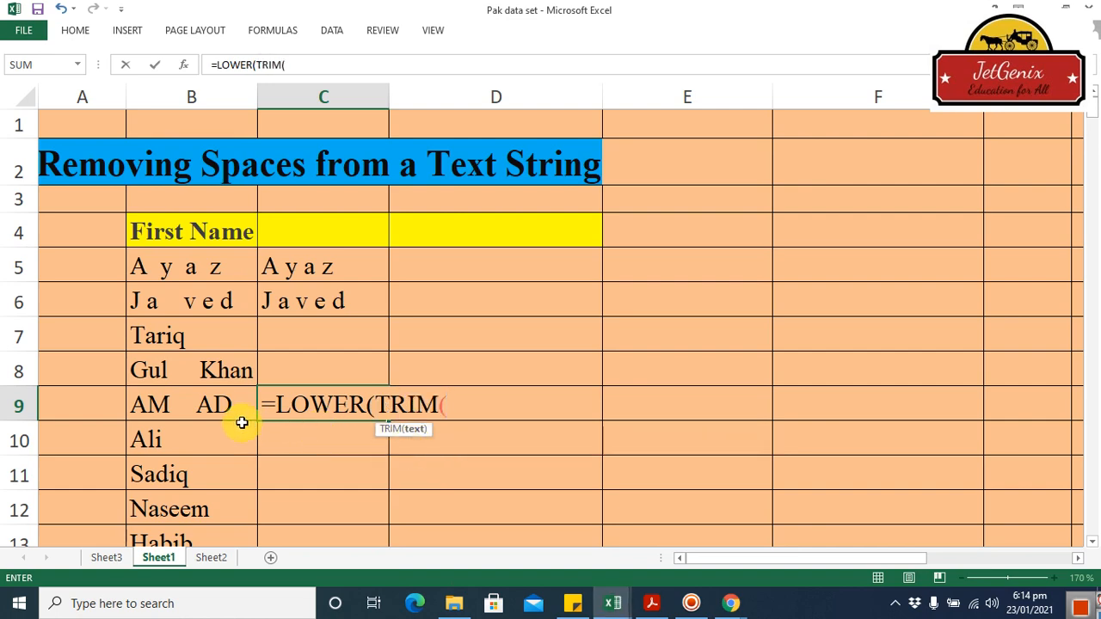
left_click(216, 406)
key("Return")
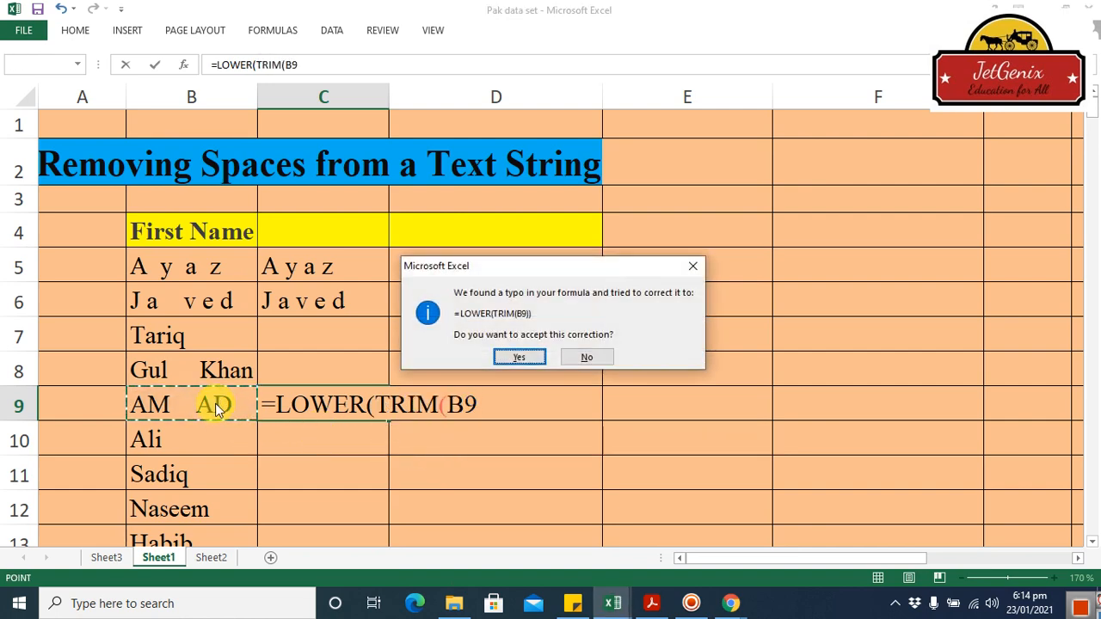
key("Return")
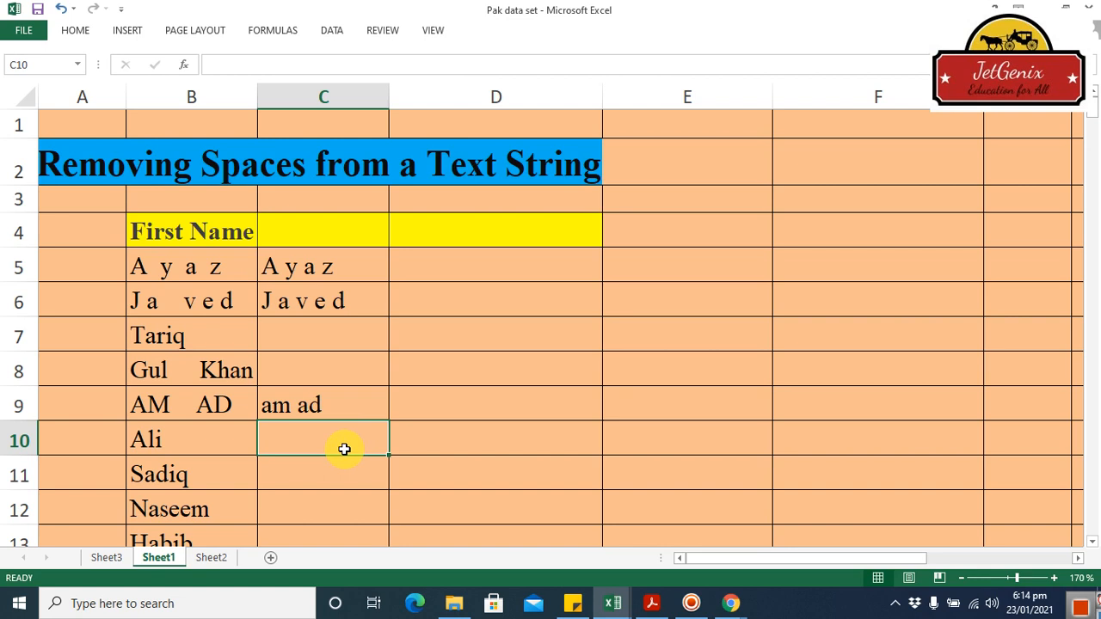
Enter the nested formula =PROPER(TRIM(B9)) in cell C10 to trim the name in B9 and convert it to proper case
type("=")
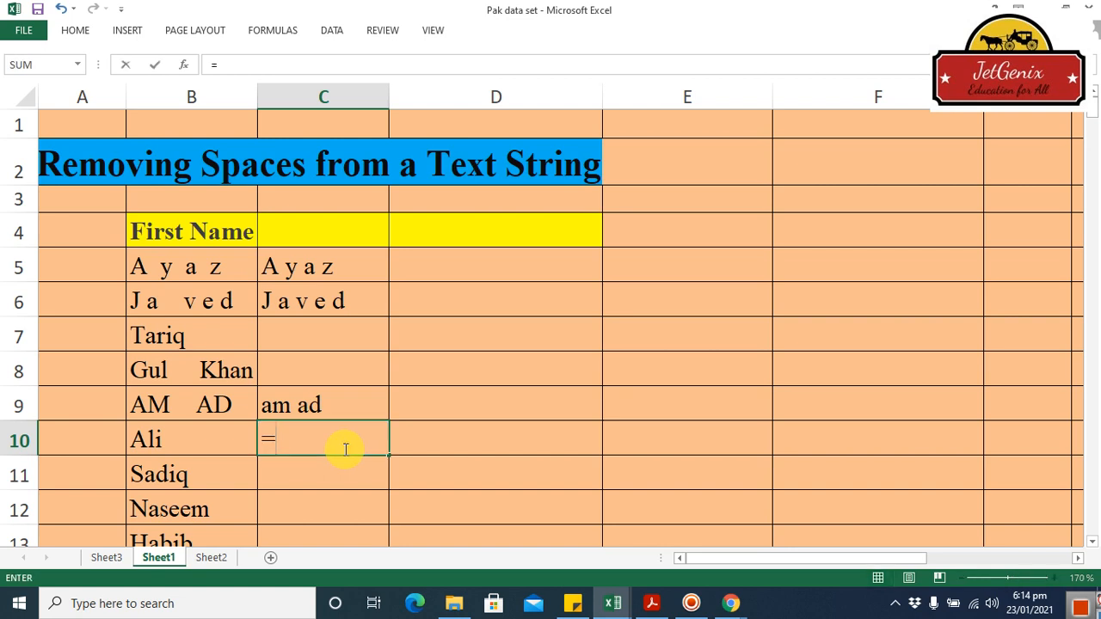
type("prop")
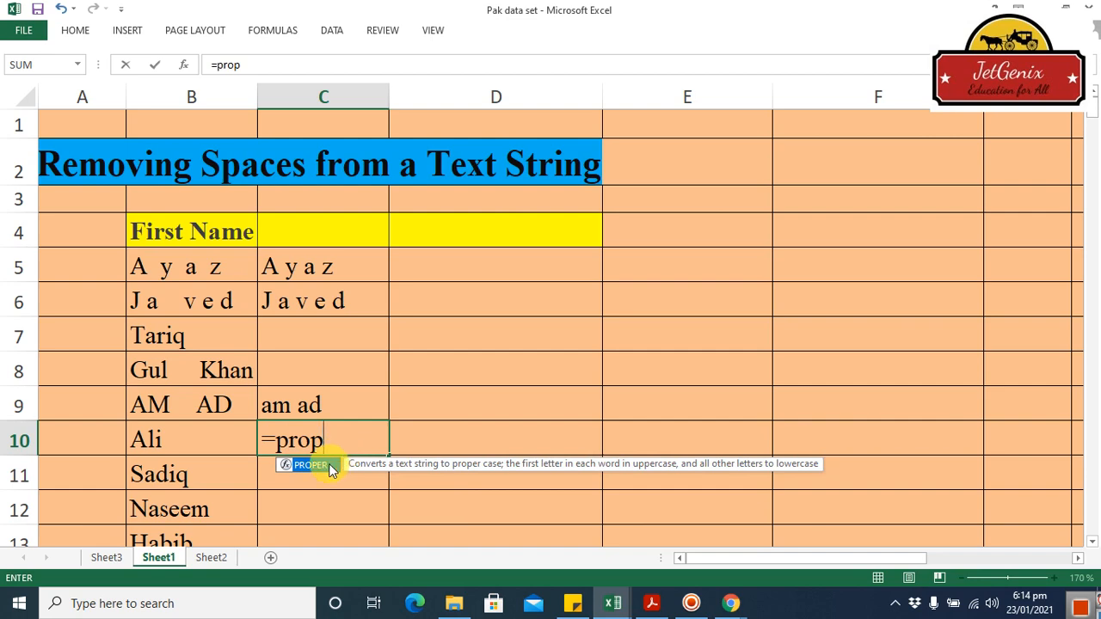
double_click(327, 464)
type("tri")
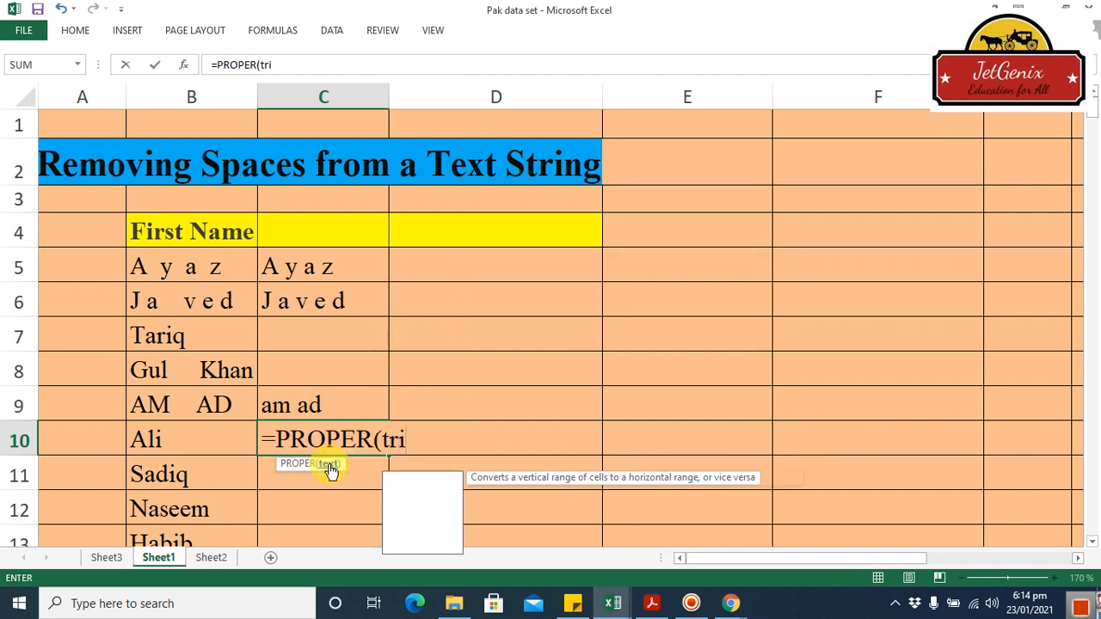
double_click(396, 479)
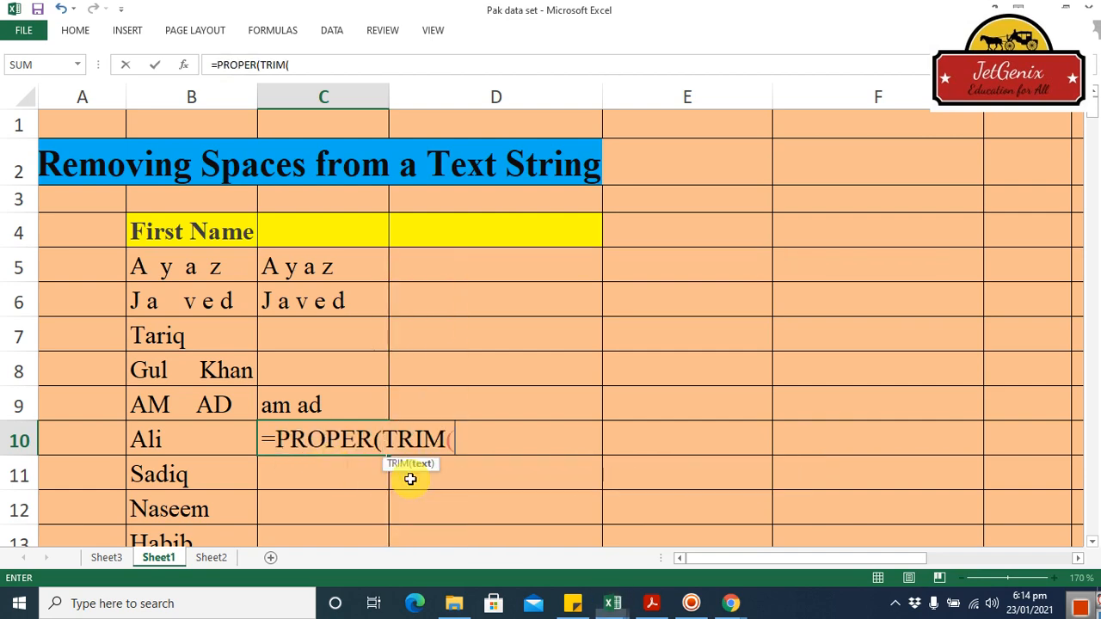
left_click(201, 406)
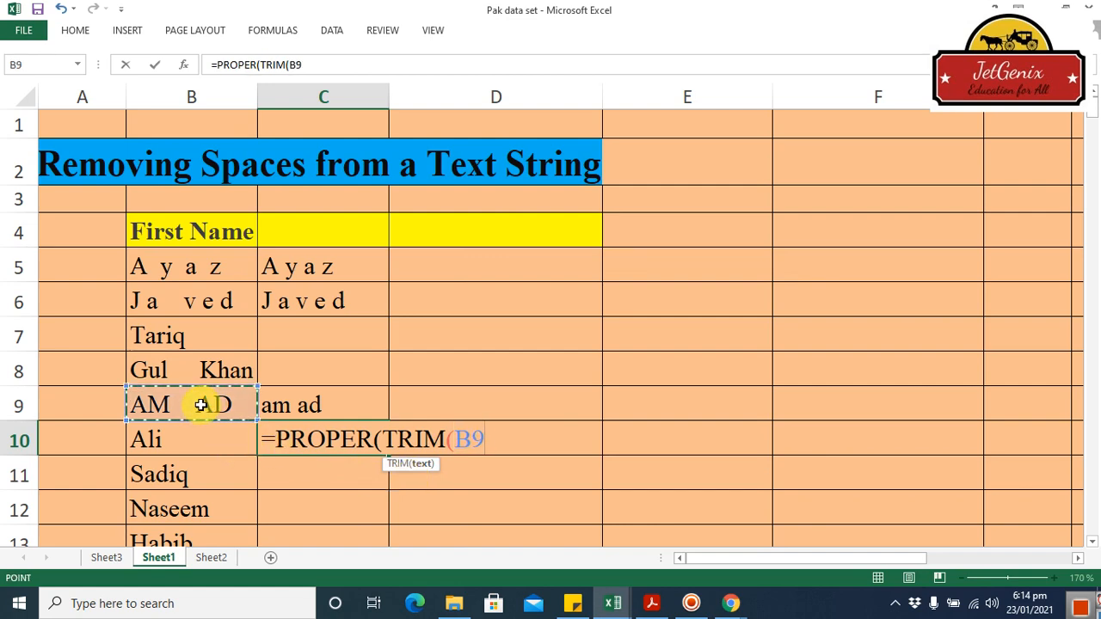
key("Return")
key("Return")
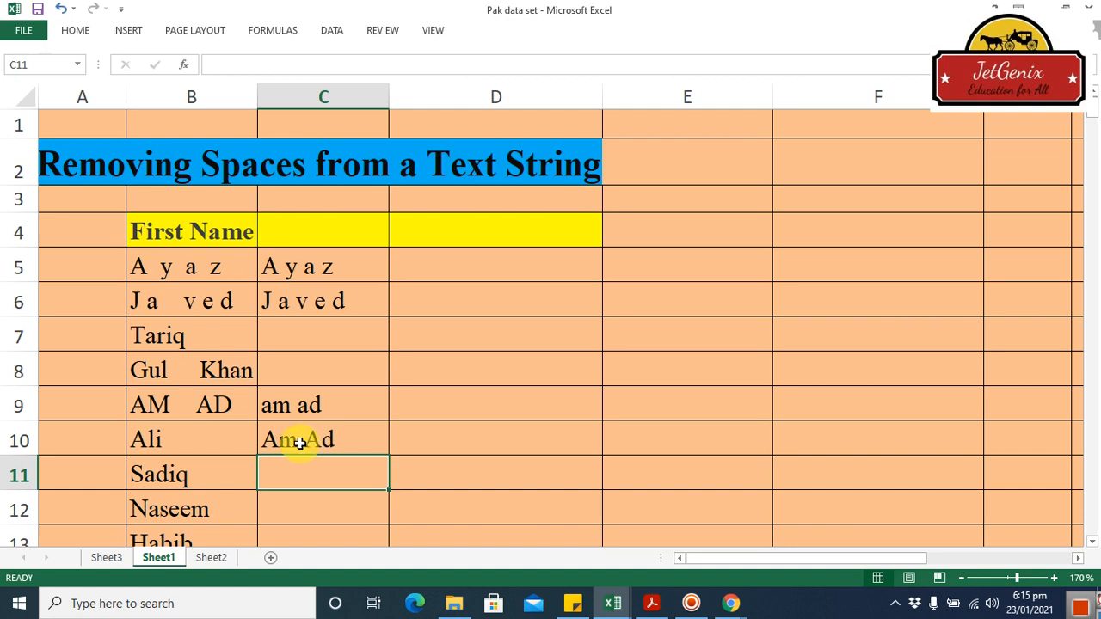
double_click(300, 442)
left_click(526, 368)
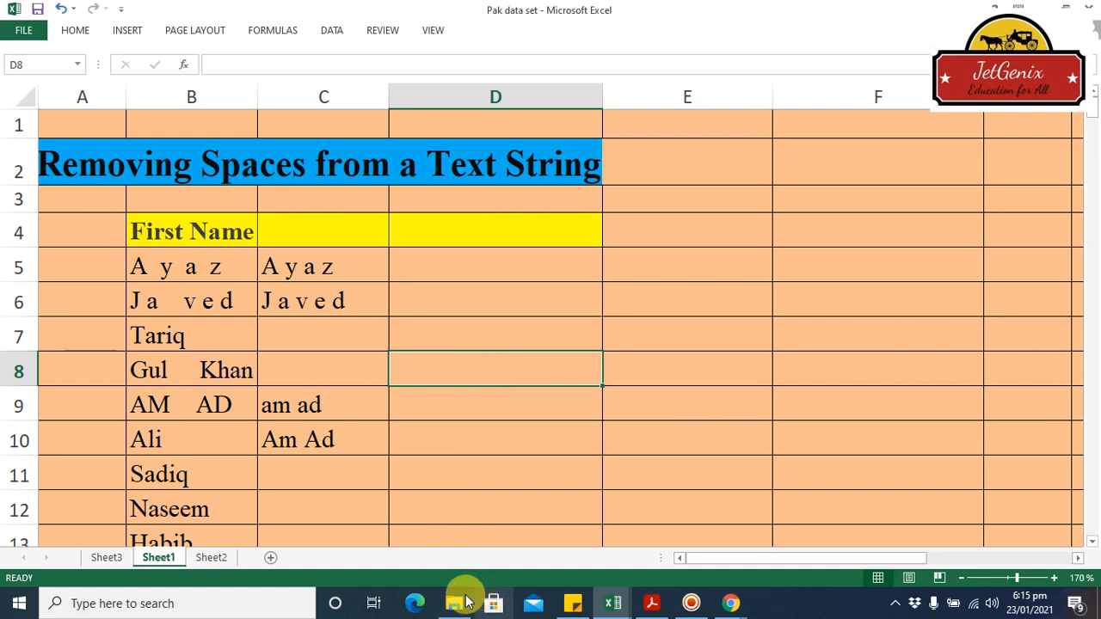
mouse_move(463, 602)
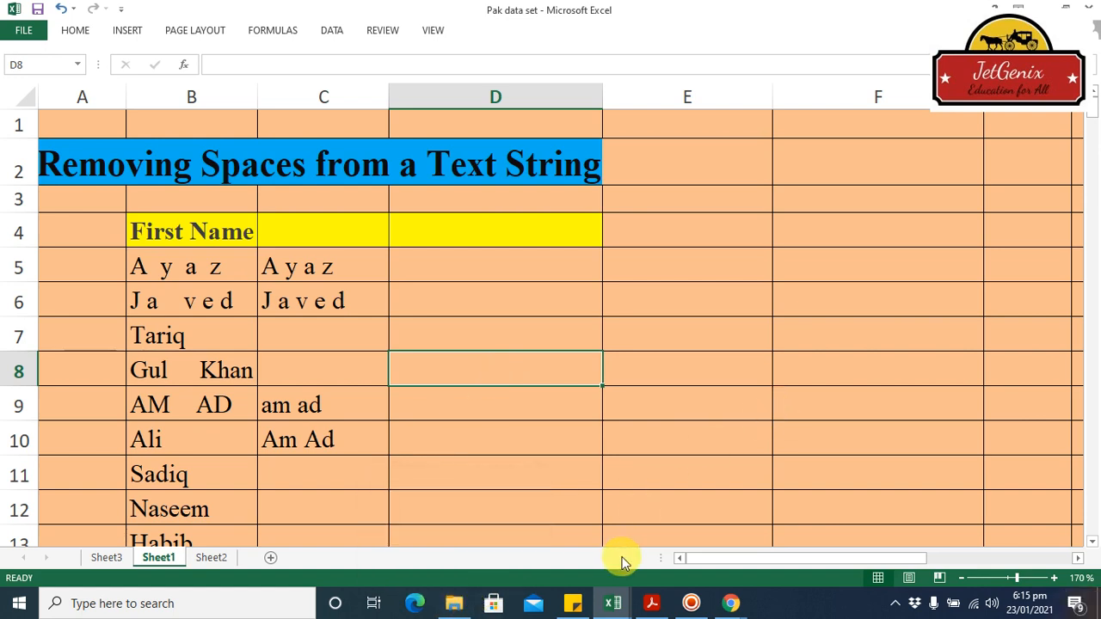
mouse_move(632, 597)
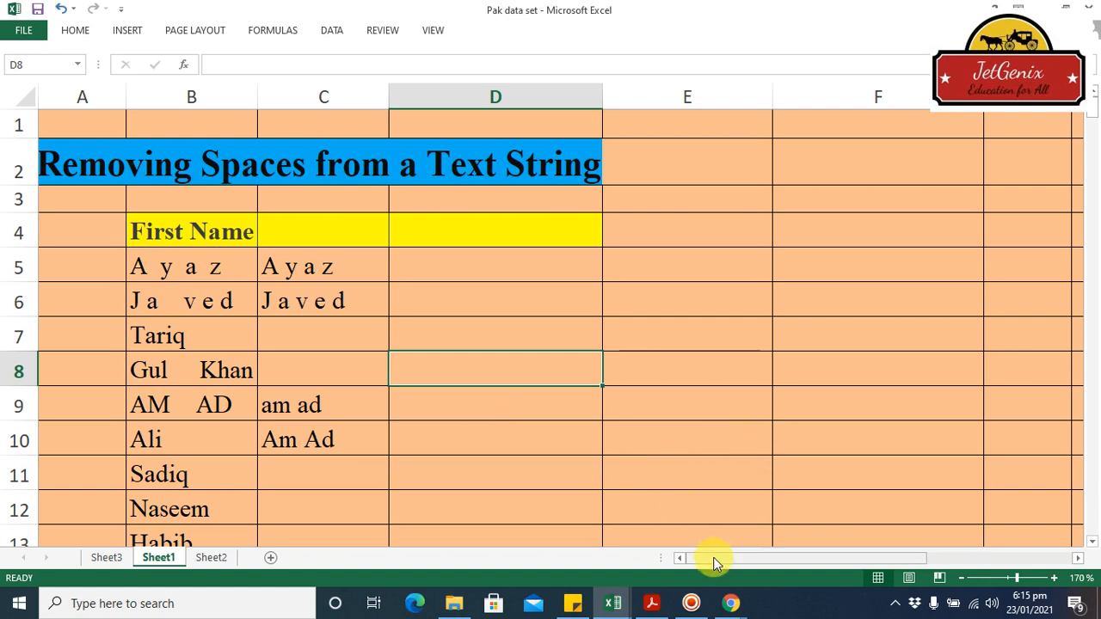
left_click(693, 600)
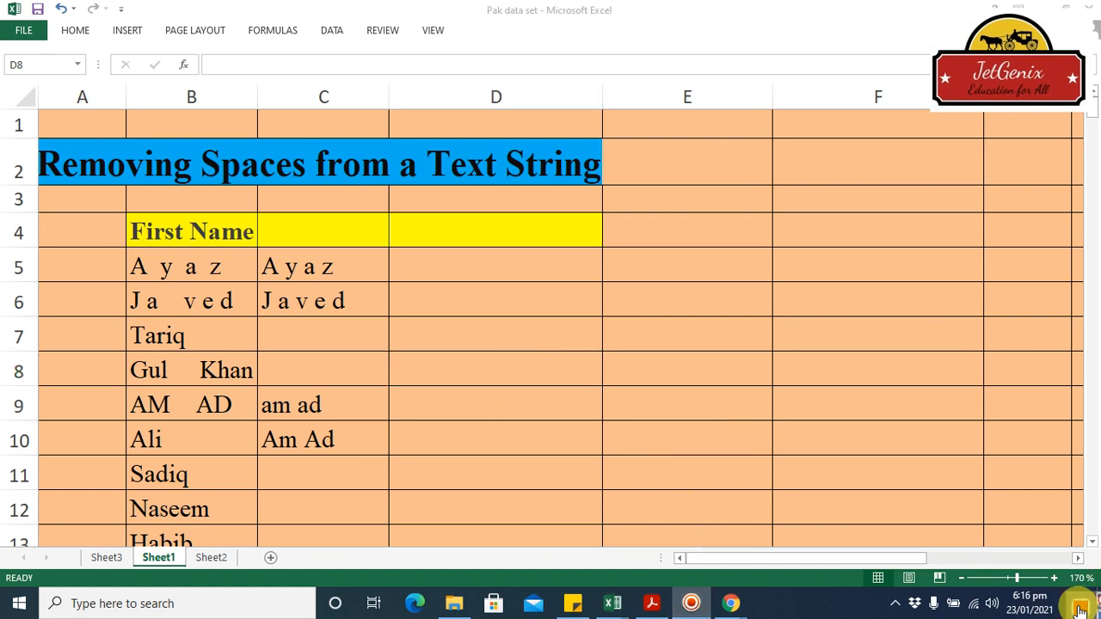